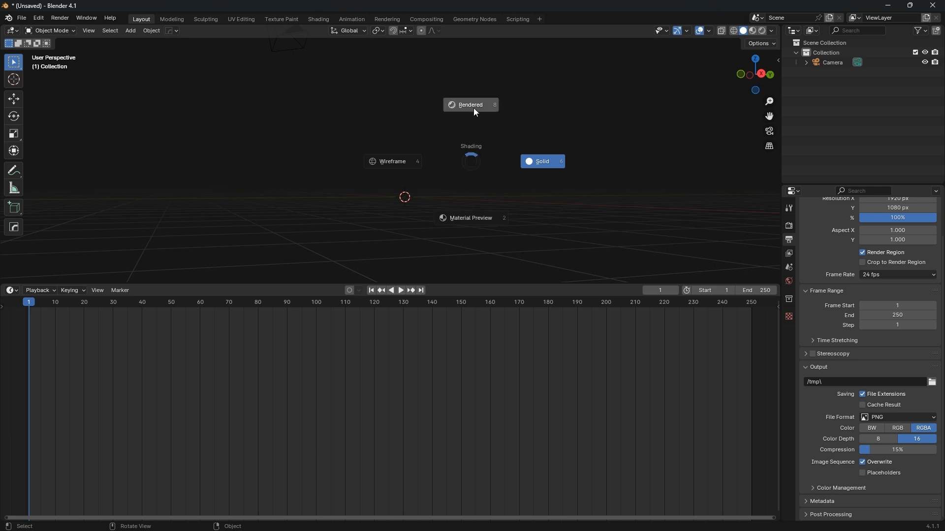
- Switch the 3D viewport to Rendered shading and hide its overlays and gizmos
click(474, 108)
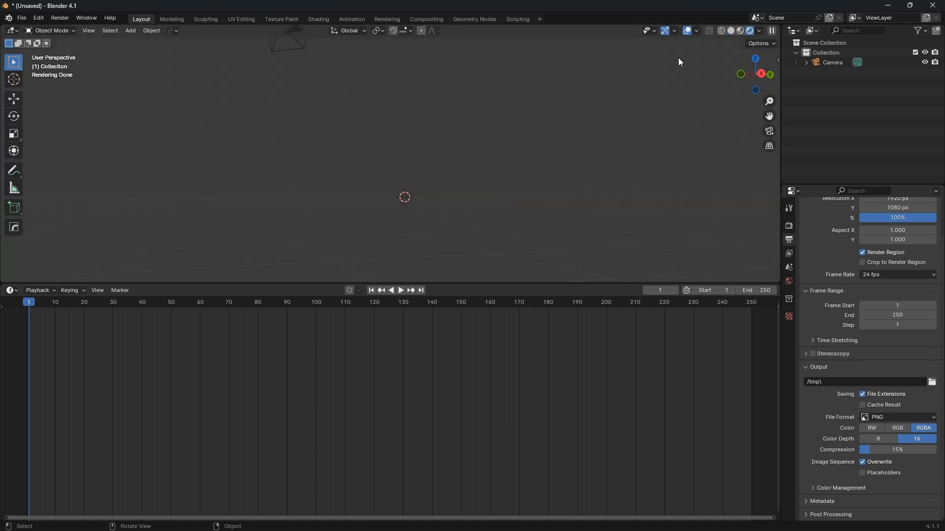
click(687, 32)
click(663, 31)
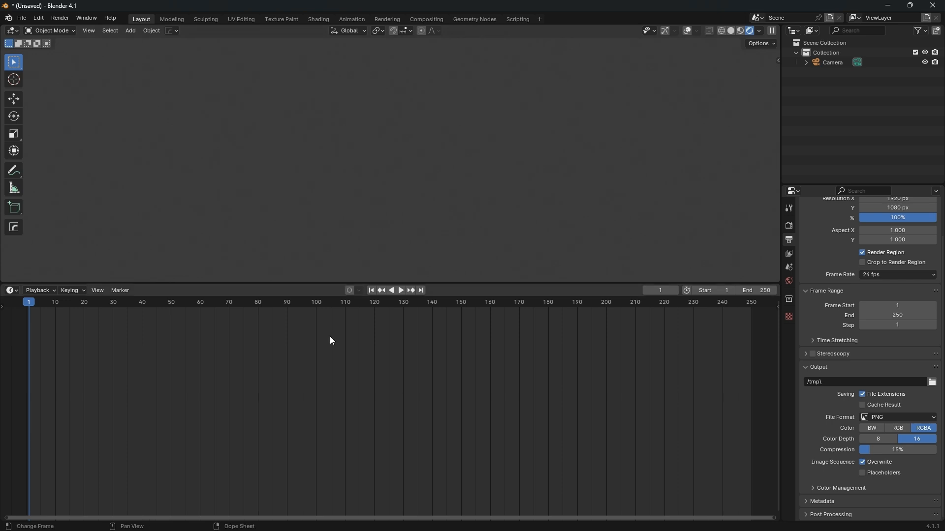
- Turn the timeline area into a shader editor showing the World nodes, hide its sidebar and deselect all nodes
key(shift+F3)
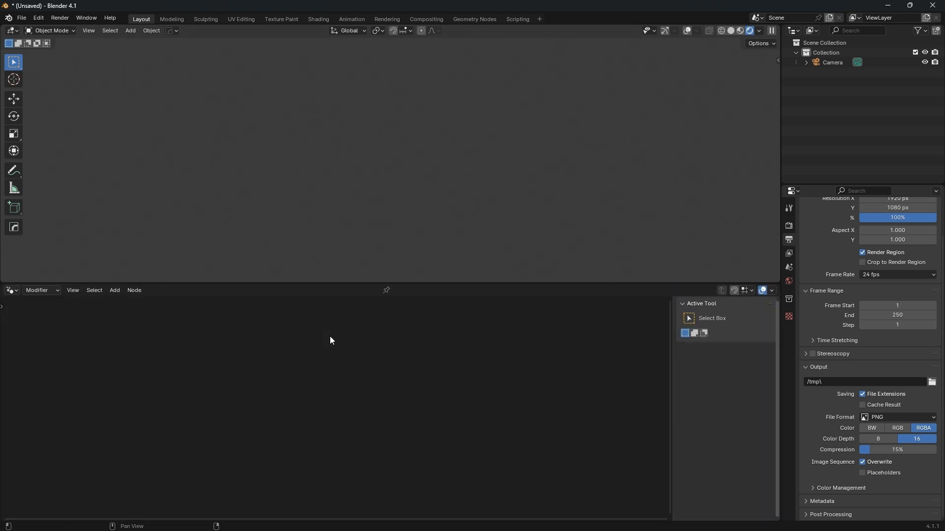
key(shift+F3)
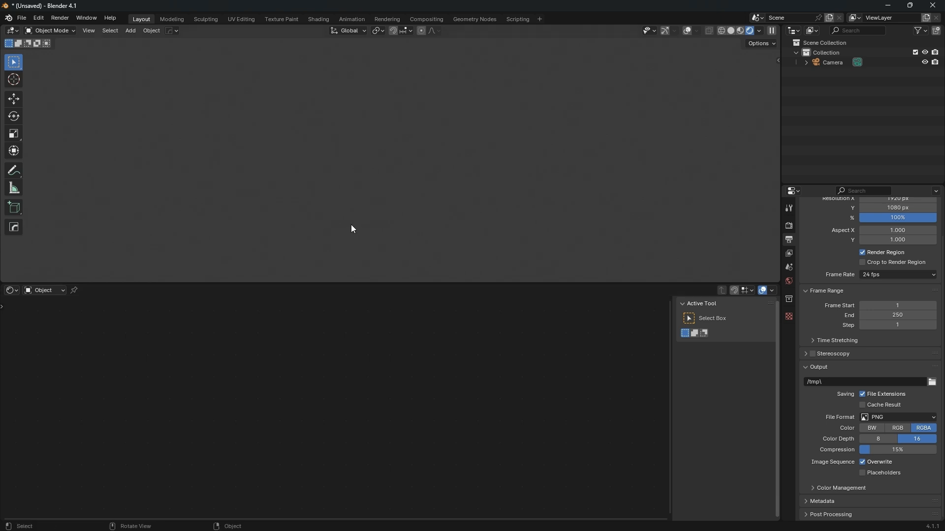
click(42, 291)
click(52, 322)
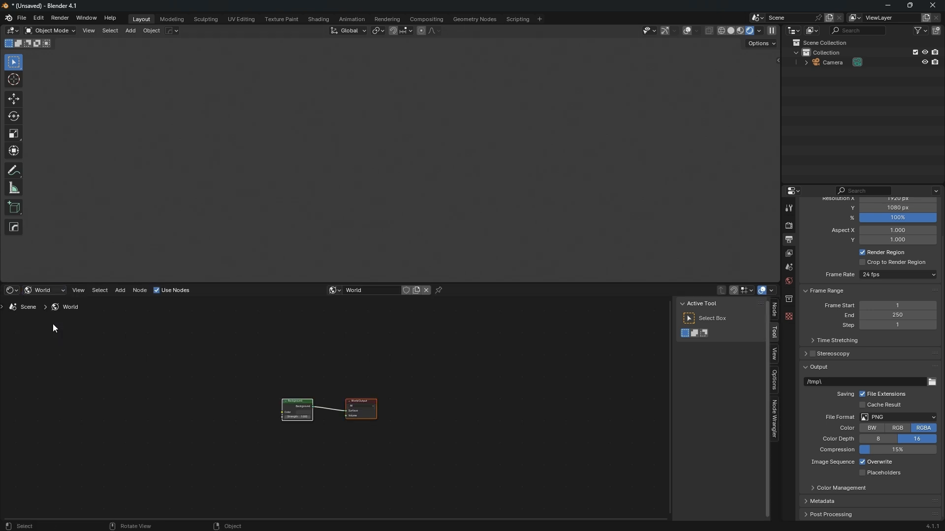
scroll(334, 415, up, 3)
middle_drag(308, 423, 422, 433)
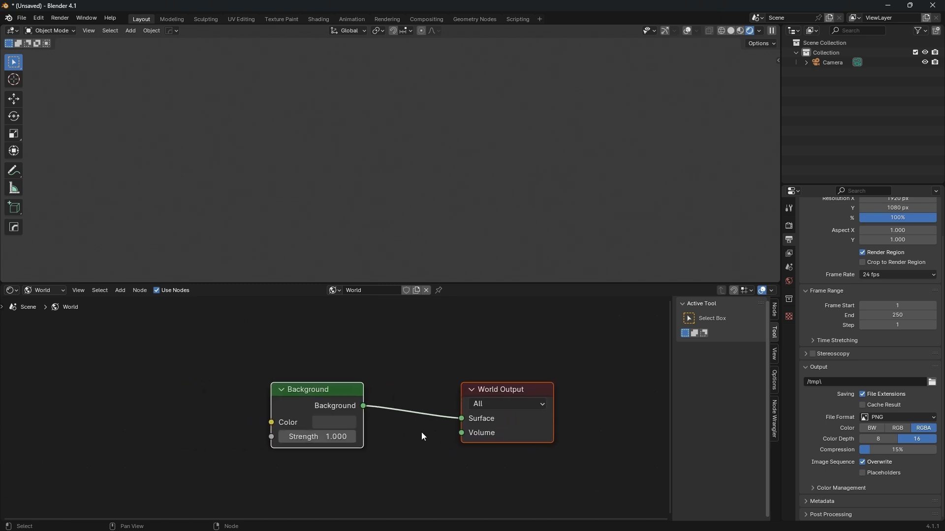
middle_drag(162, 387, 263, 378)
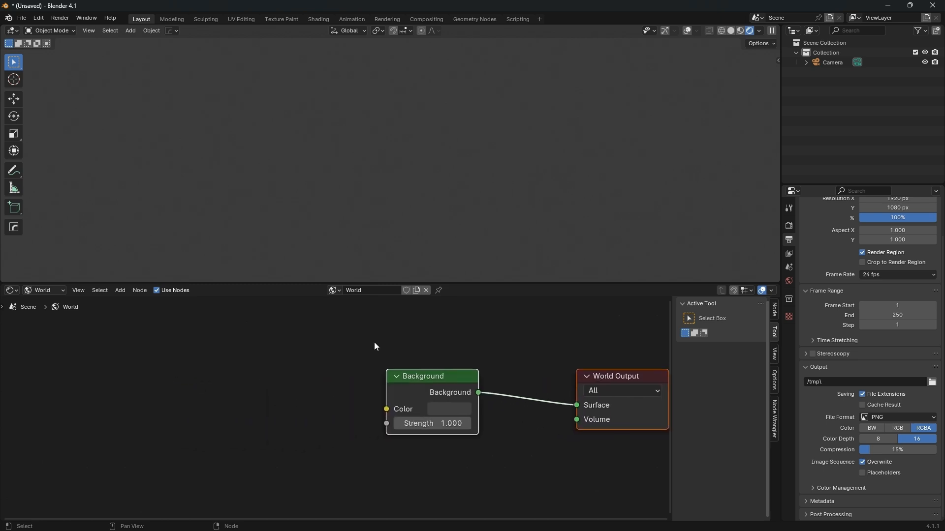
key(n)
key(alt+a)
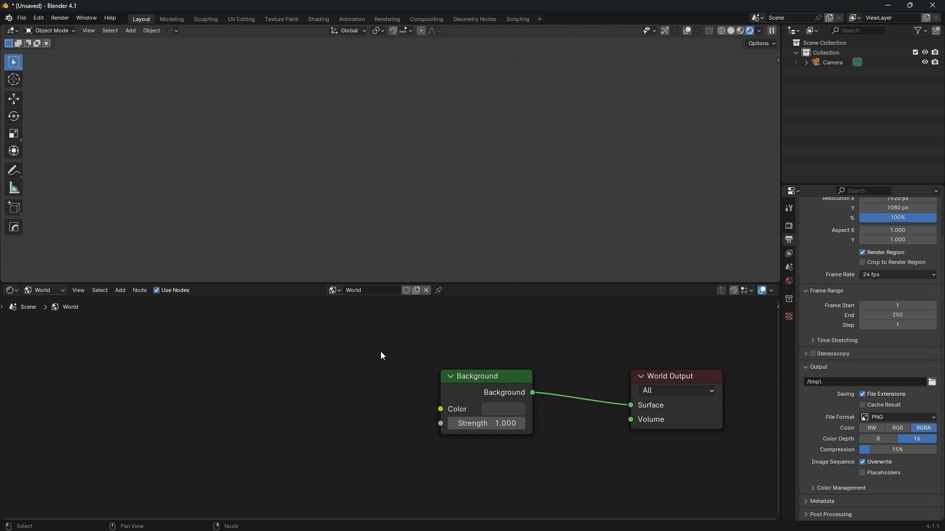
- Add a Sky Texture node to the World nodes and connect its Color output to the Background node's Color input
key(shift+a)
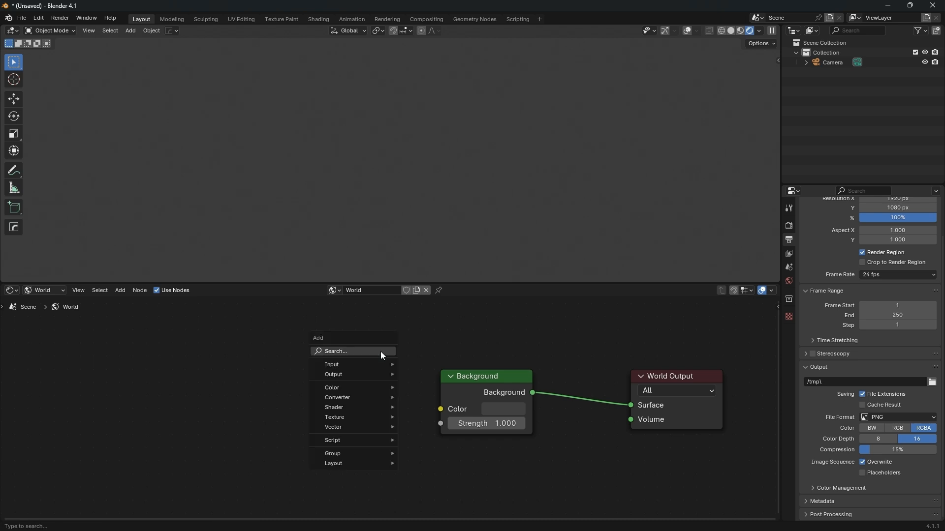
mouse_move(349, 417)
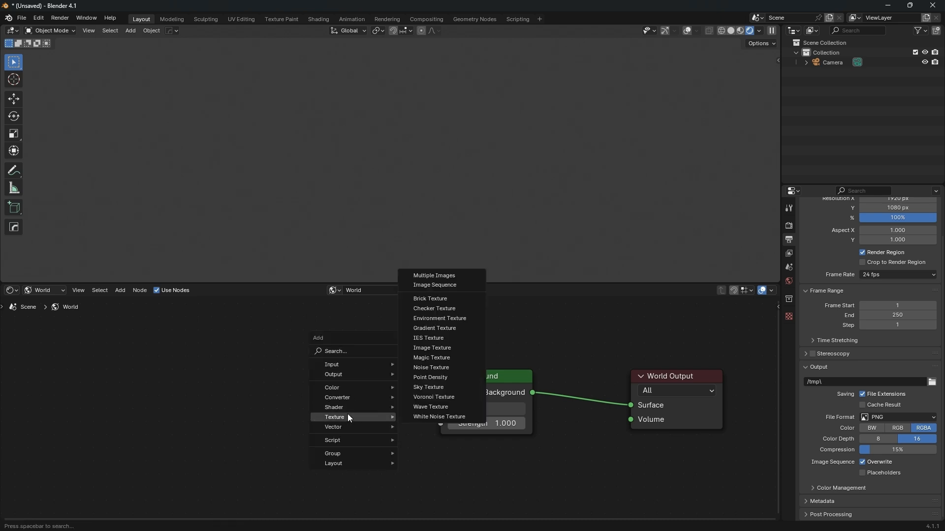
click(427, 384)
click(115, 319)
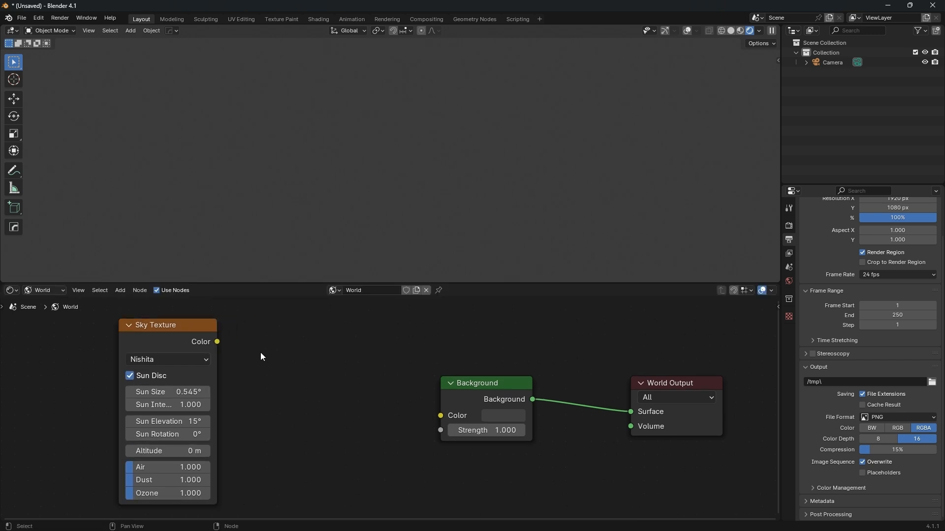
drag(218, 342, 441, 417)
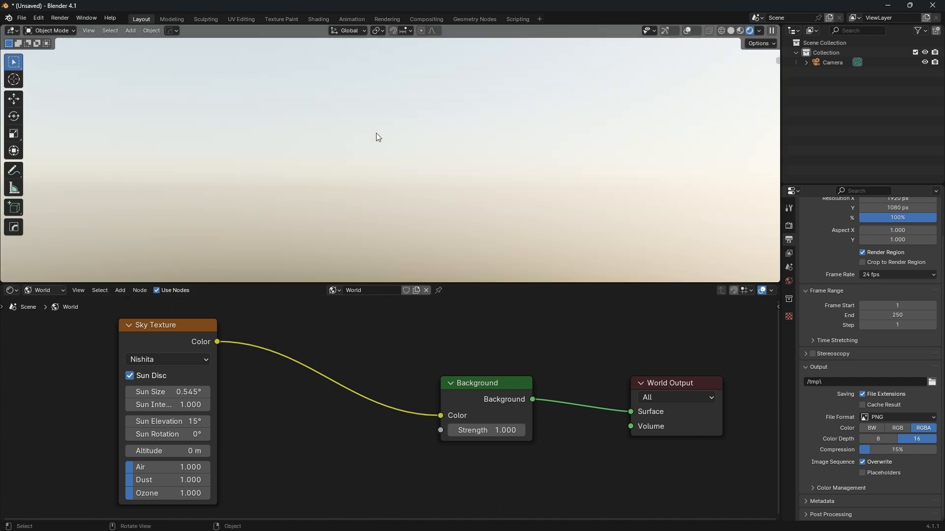
- Set the Sky Texture's sun elevation to 0.8°, sun rotation to 0.3° and ozone to 0.350
middle_drag(376, 133, 401, 139)
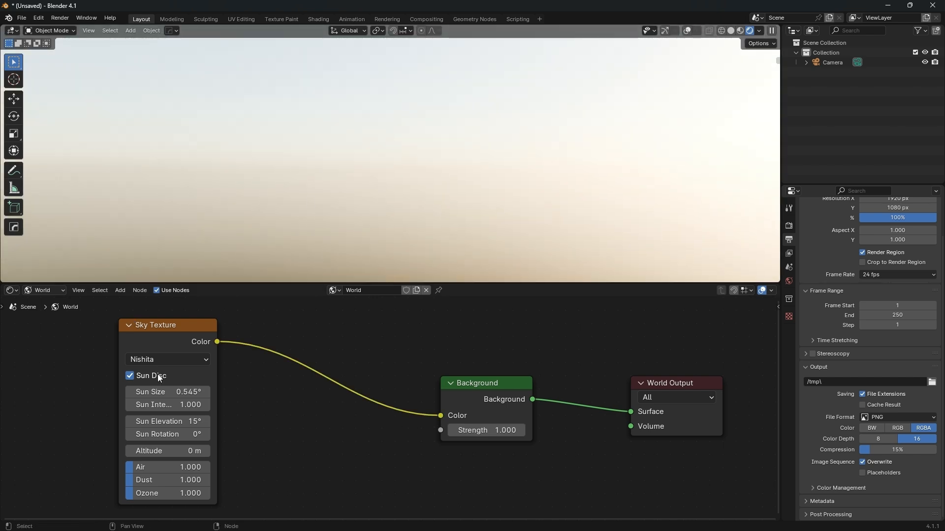
click(187, 421)
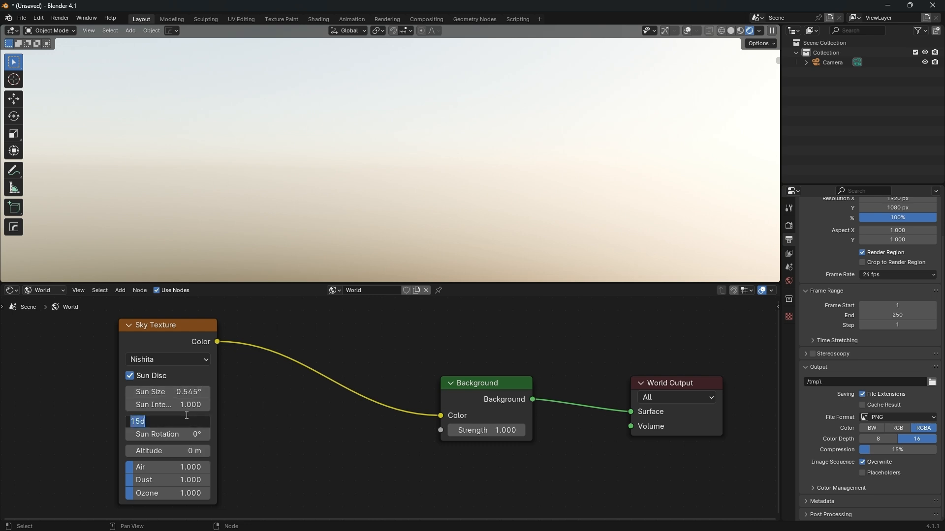
text(.8)
key(Return)
click(188, 434)
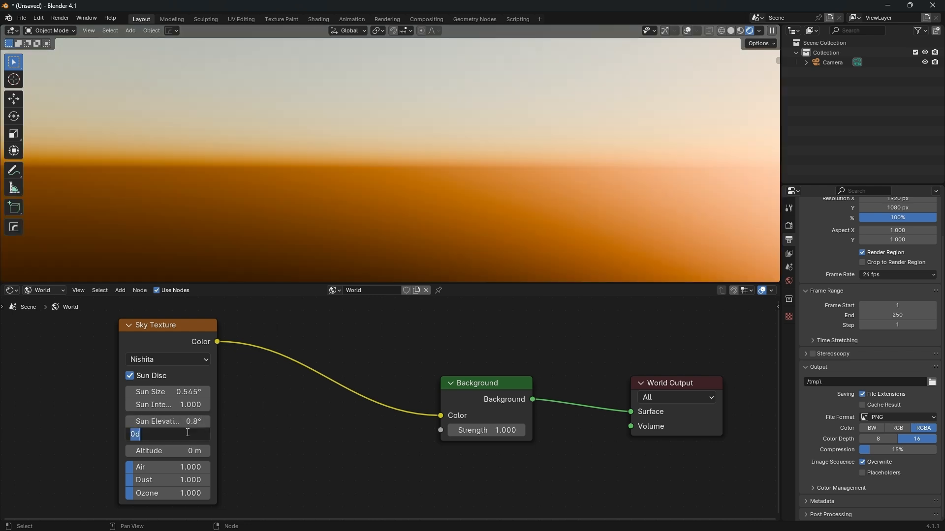
text(.3)
key(Return)
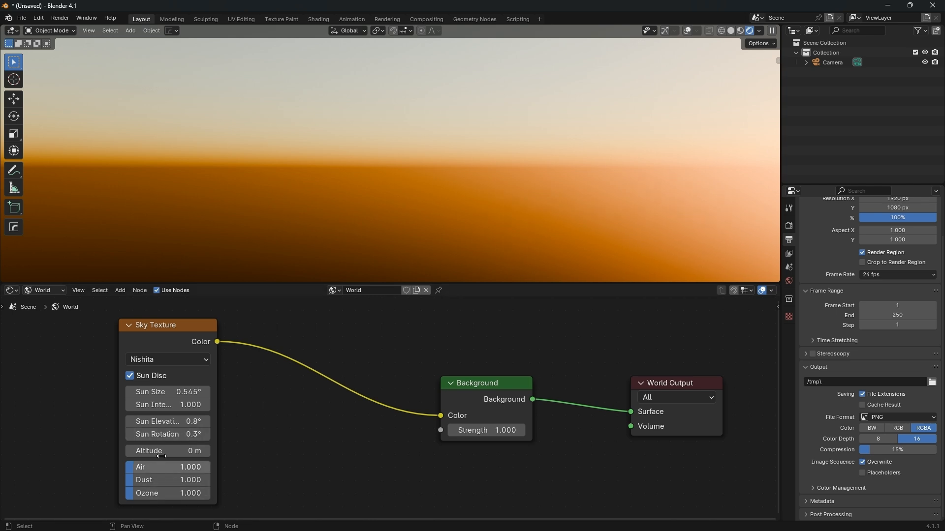
click(184, 493)
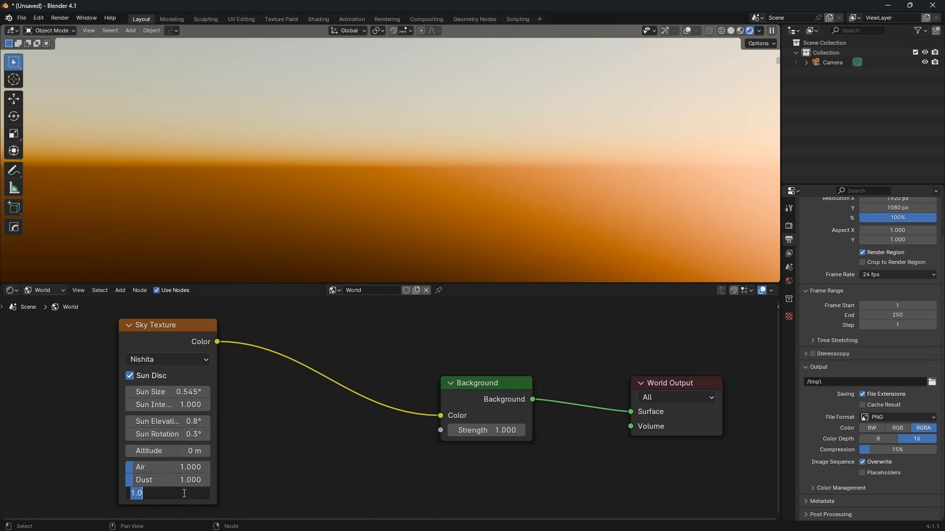
text(.350)
key(Return)
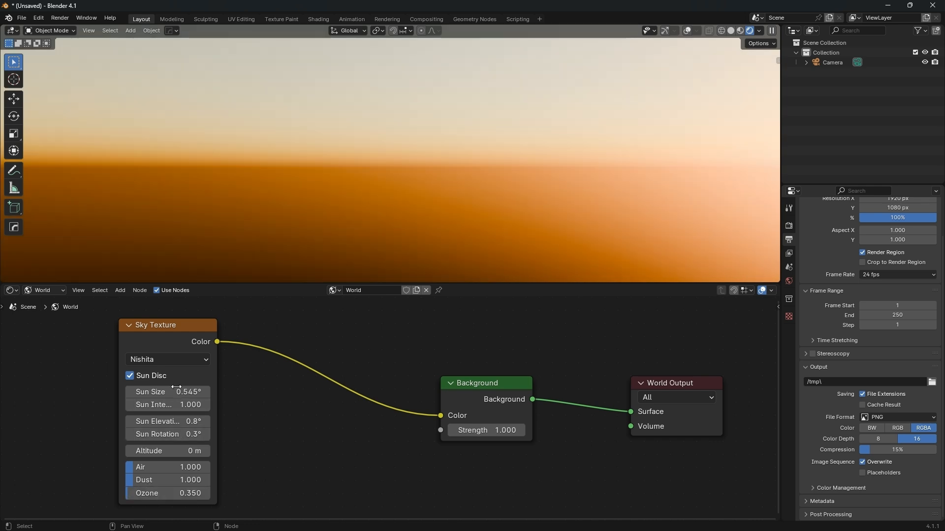
- Reposition the Sky Texture node, enlarge the node editor area and bring the sun disc into the 3D view
drag(173, 345, 190, 323)
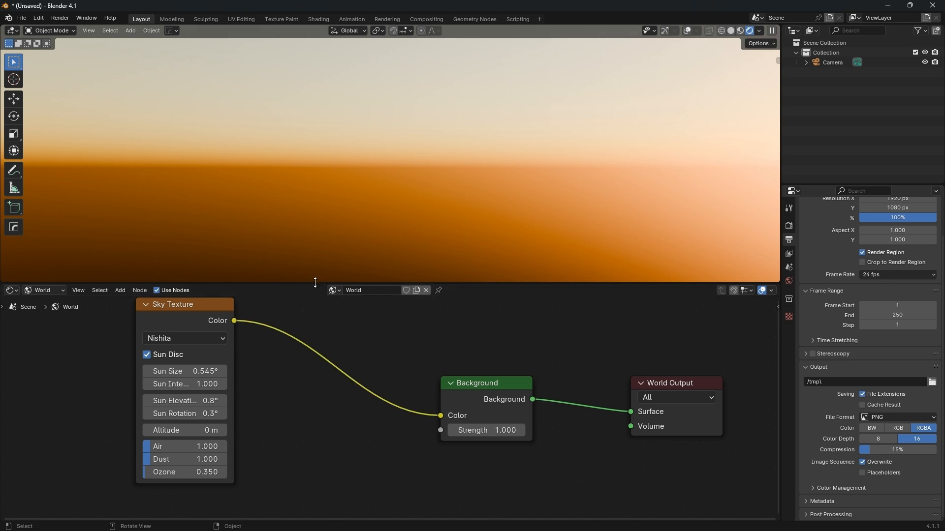
drag(315, 283, 324, 233)
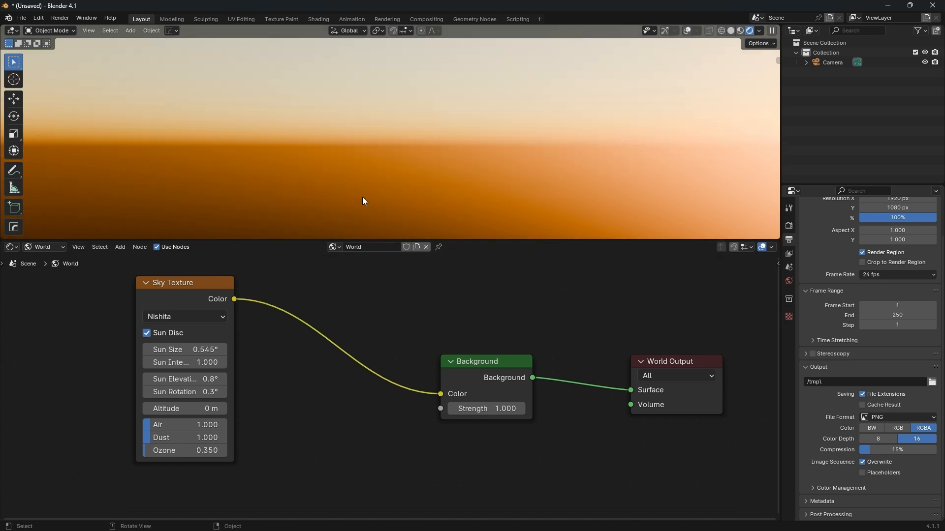
middle_drag(364, 197, 416, 188)
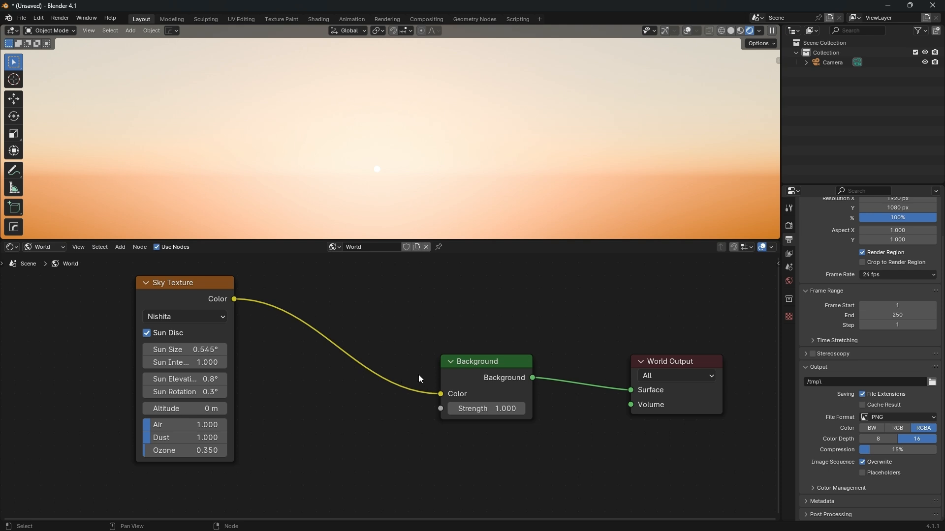
- Insert a Hue/Saturation/Value node on the link between the Sky Texture and Background nodes
key(shift+a)
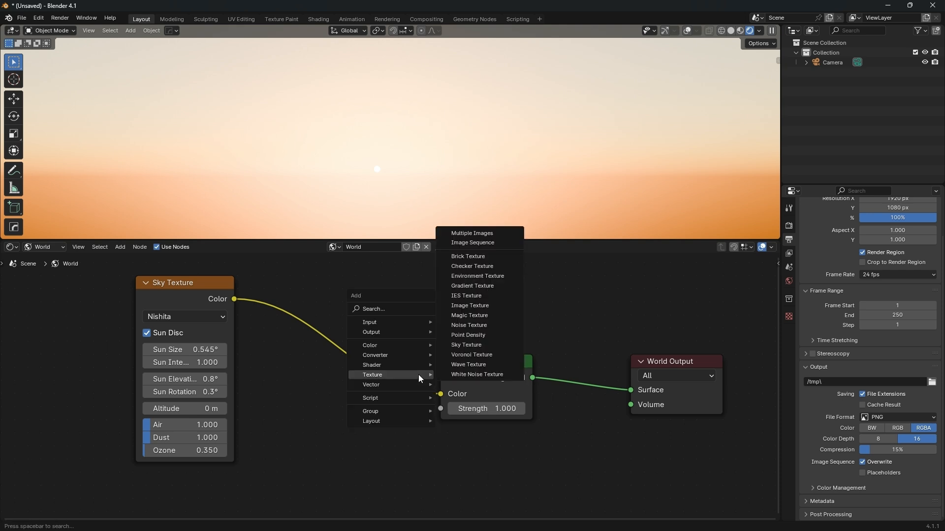
mouse_move(419, 344)
click(487, 365)
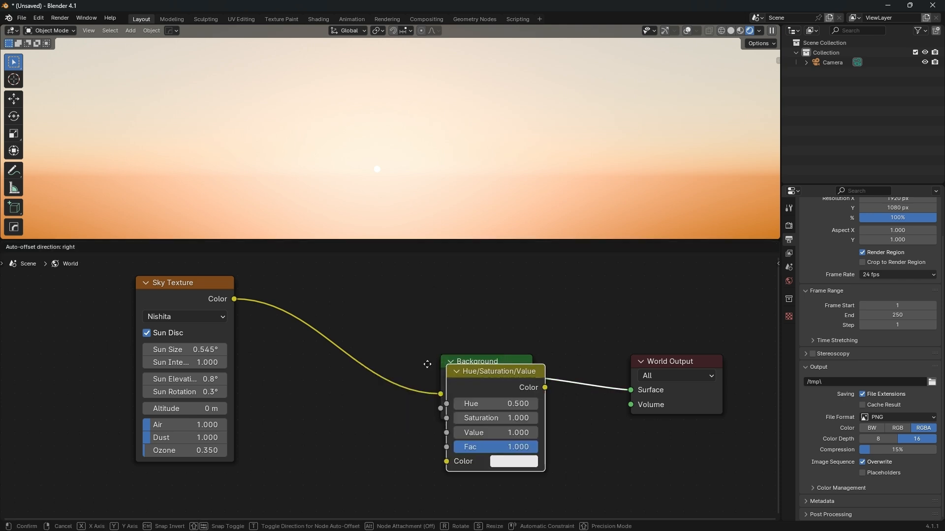
click(268, 293)
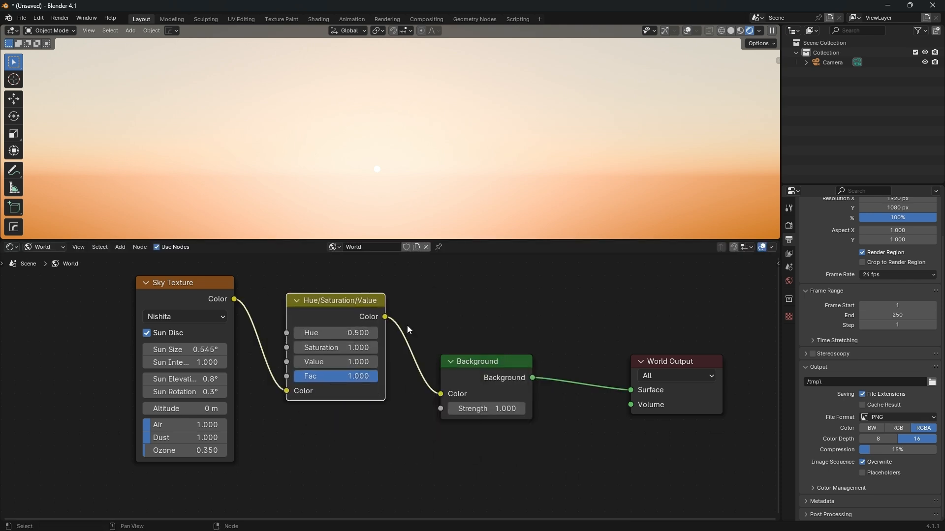
click(434, 327)
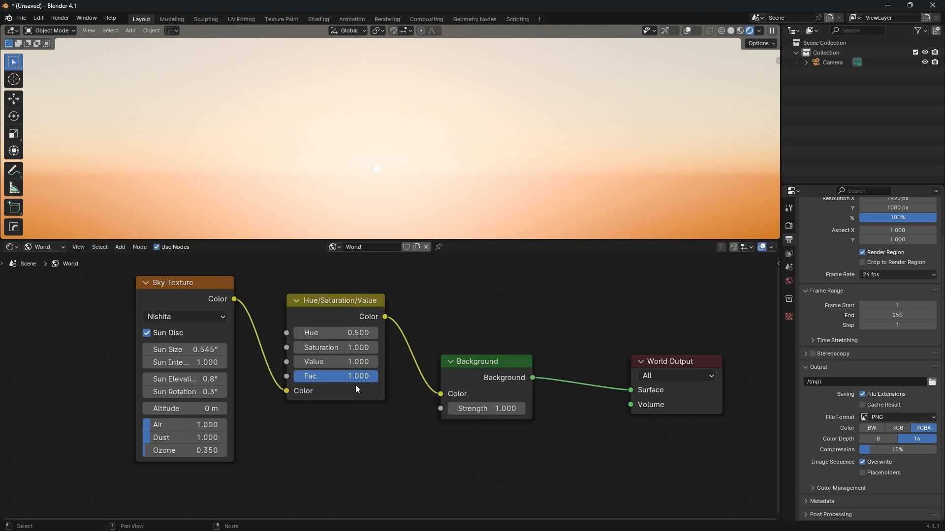
- Add a Gradient Texture node in the empty space below the Sky Texture node
middle_drag(386, 443, 379, 327)
scroll(379, 326, down, 2)
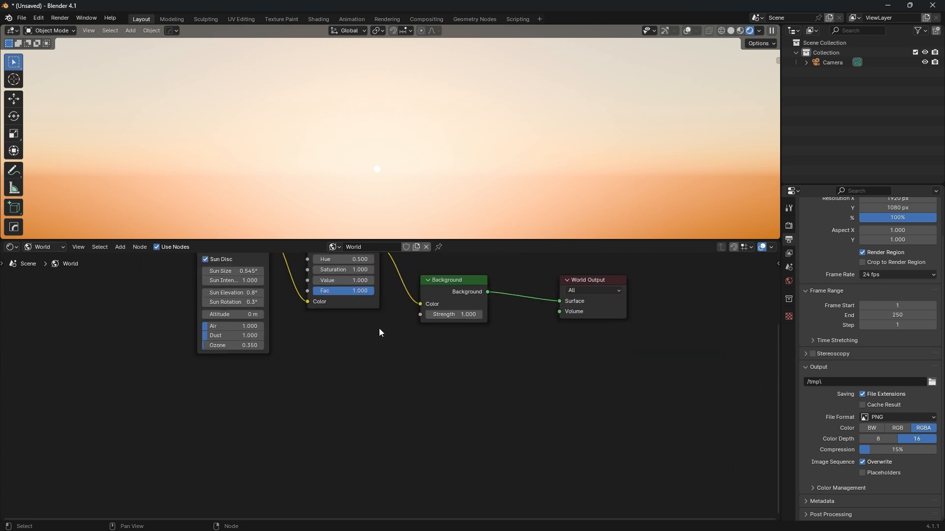
scroll(379, 333, down, 2)
middle_drag(485, 160, 460, 152)
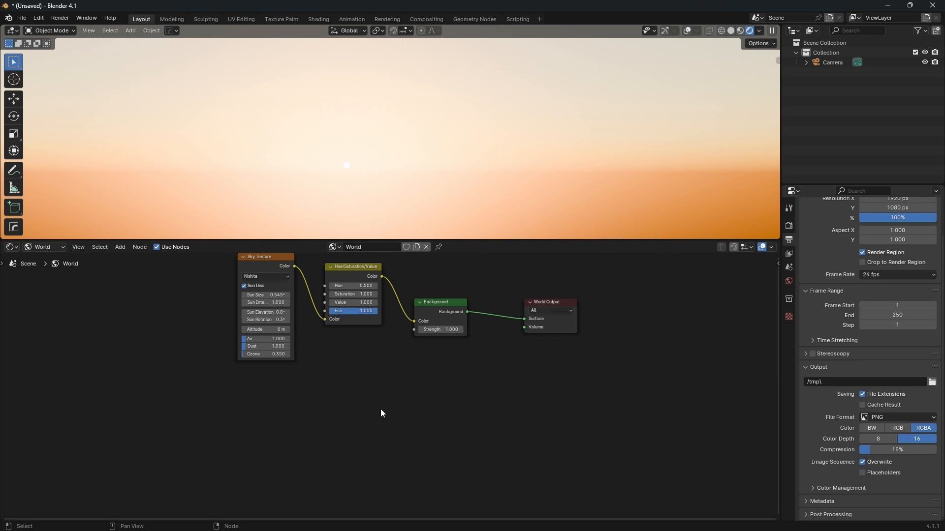
key(shift+a)
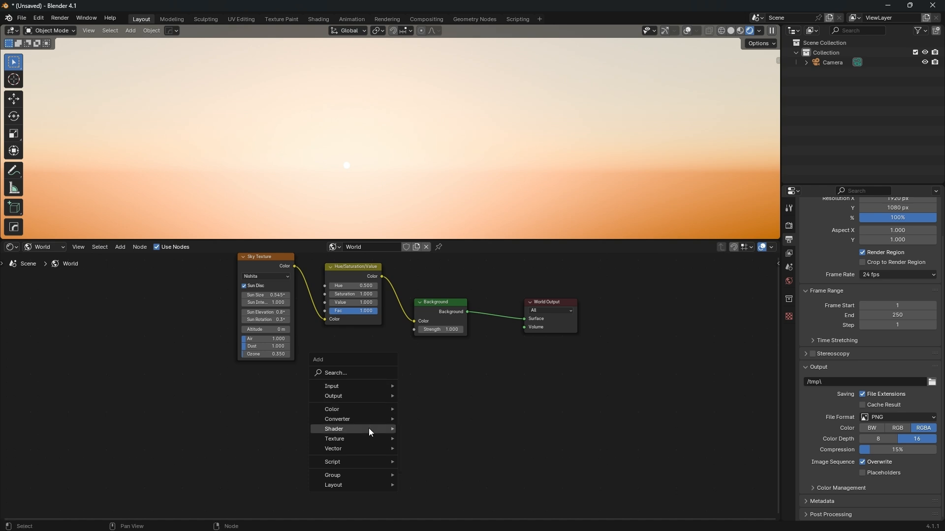
mouse_move(370, 440)
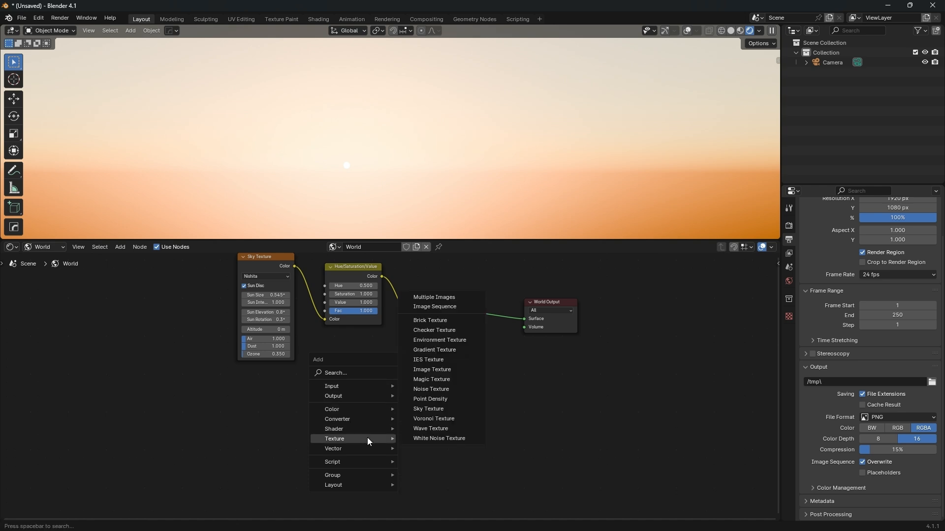
click(430, 346)
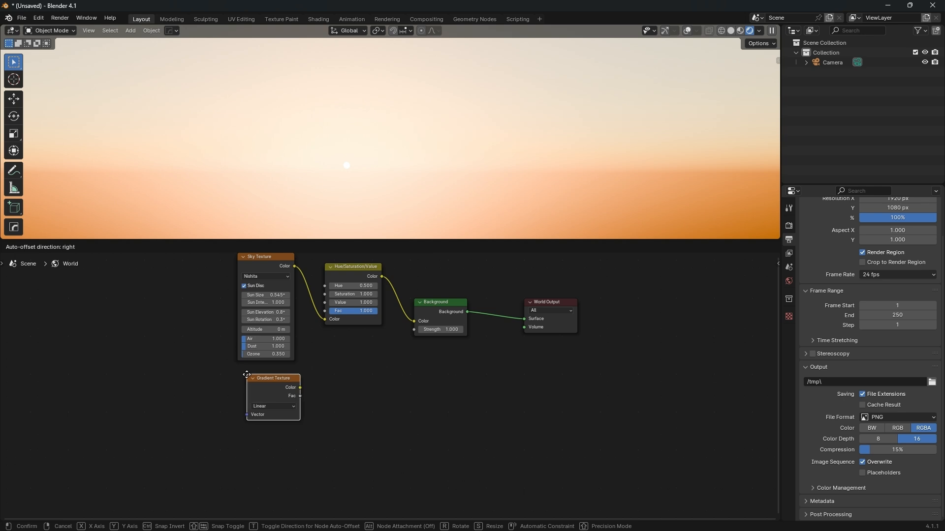
click(295, 391)
- Set the Gradient Texture node's gradient type to Spherical
scroll(346, 391, up, 2)
scroll(346, 391, up, 3)
scroll(315, 410, up, 2)
middle_drag(281, 368, 326, 394)
click(224, 461)
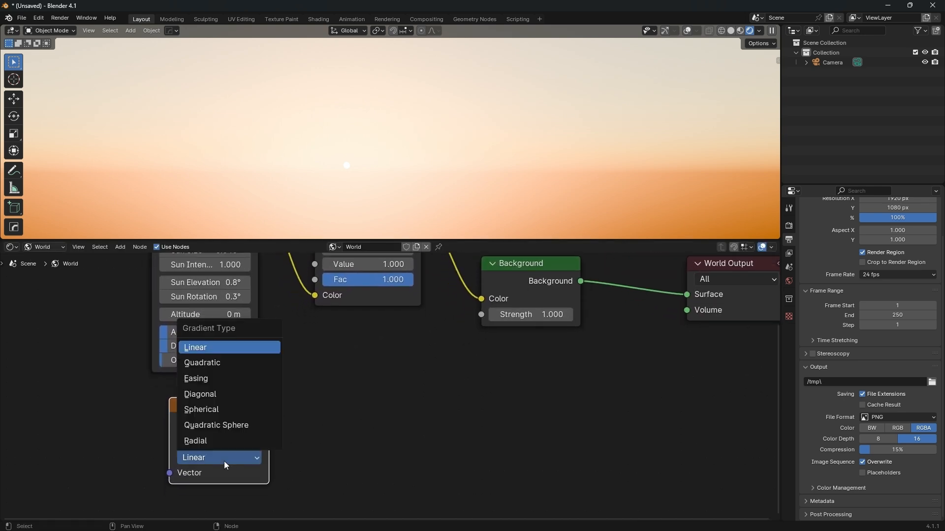
click(212, 411)
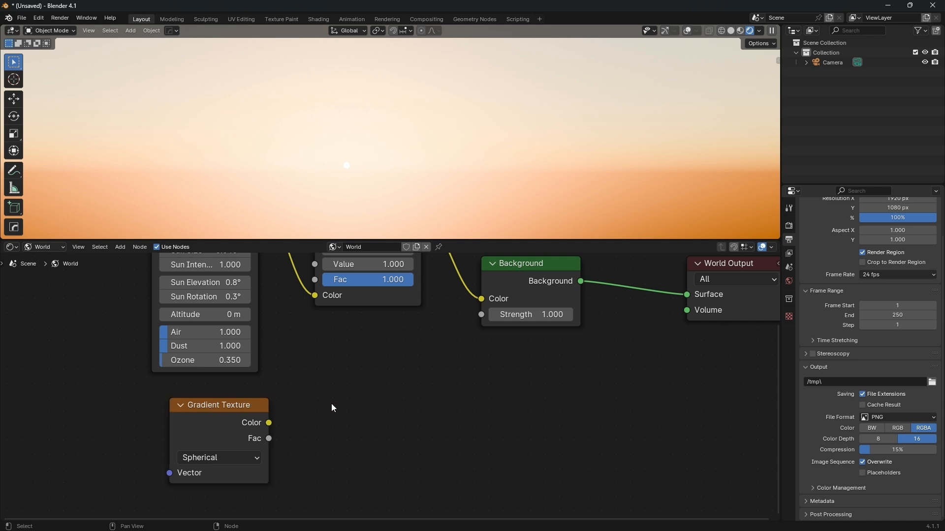
- Add a Color Ramp node beside the Gradient Texture node and connect the gradient's Color output to the ramp's Fac input
middle_drag(353, 406, 320, 416)
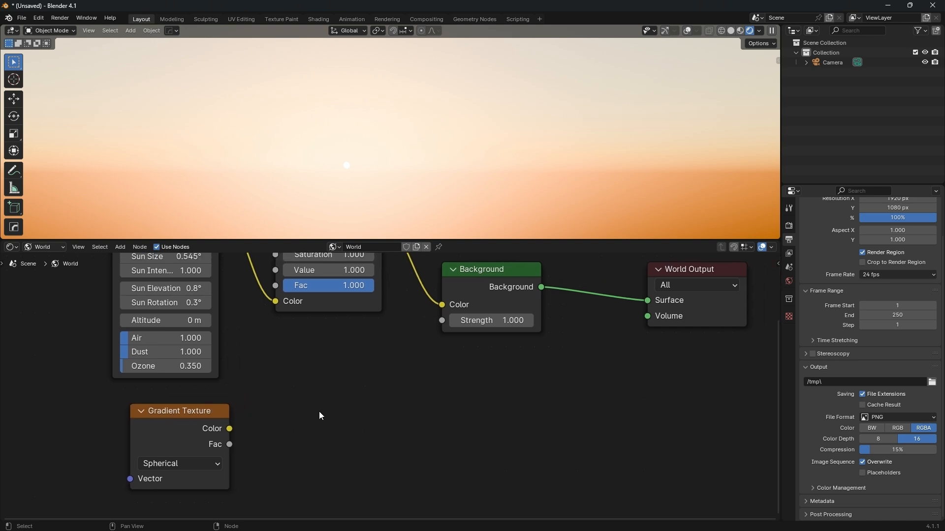
key(shift+a)
mouse_move(319, 411)
mouse_move(308, 388)
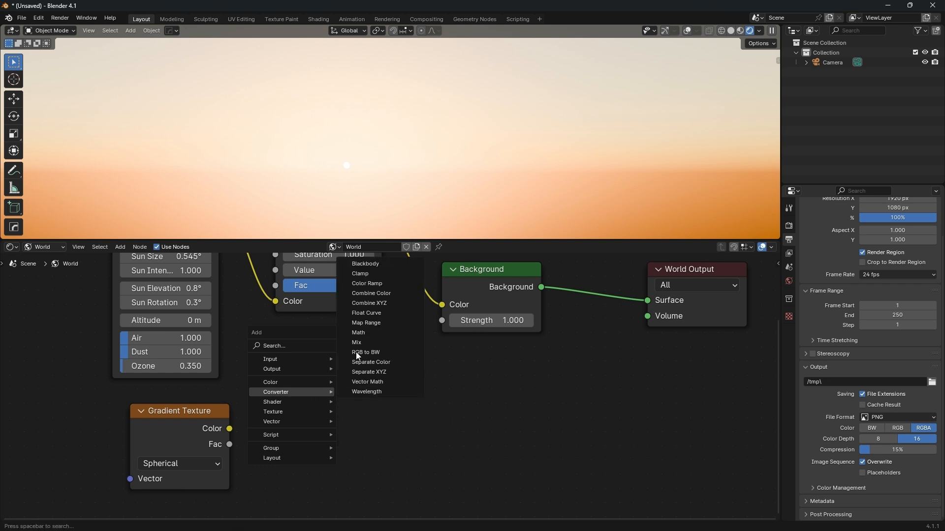
click(370, 283)
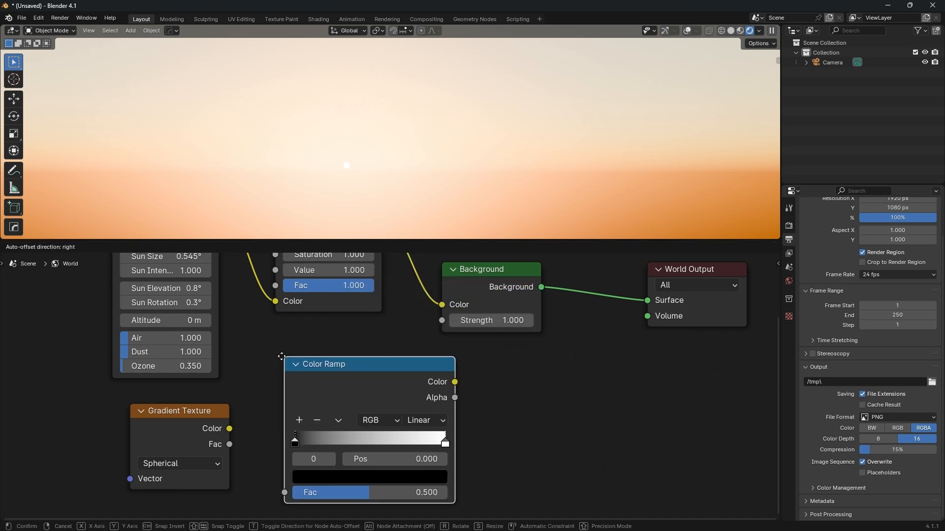
click(232, 357)
drag(226, 431, 252, 486)
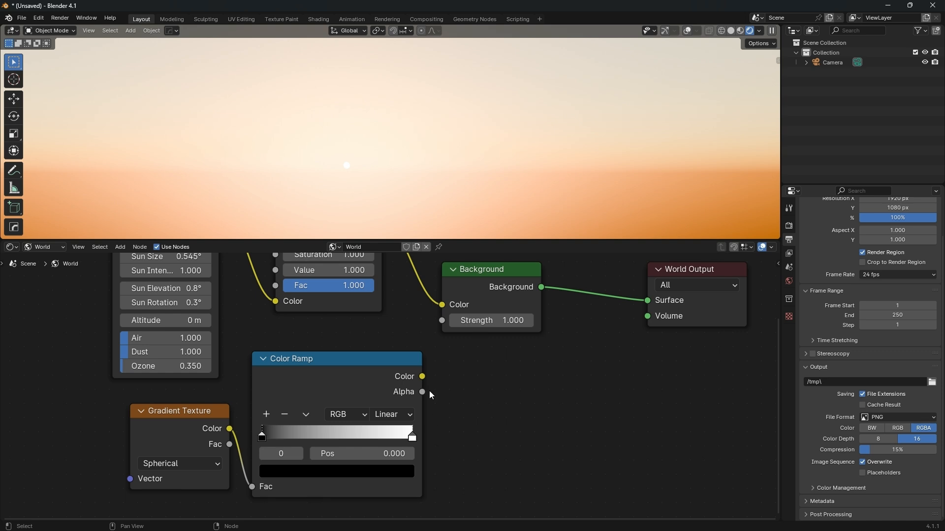
- Add a Mix Color node in the empty space beside the Color Ramp node
middle_drag(429, 390, 386, 396)
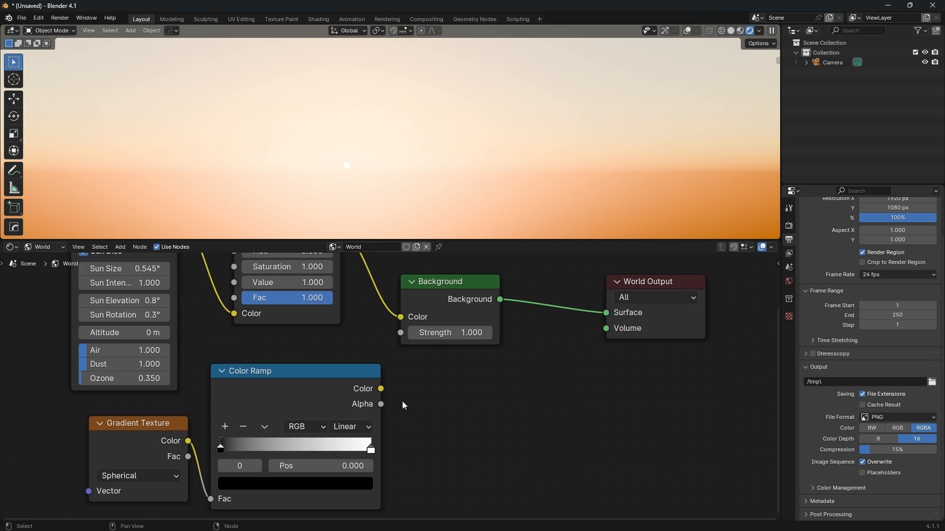
key(shift+a)
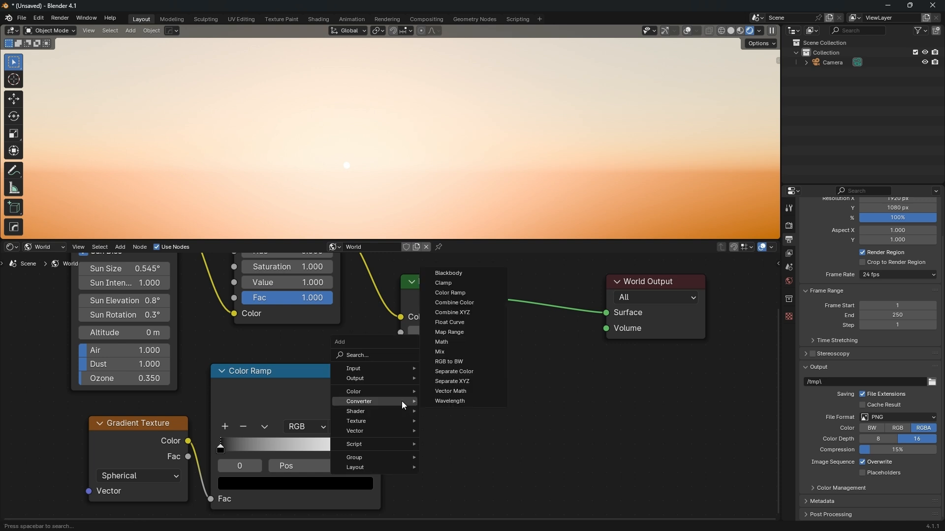
mouse_move(401, 390)
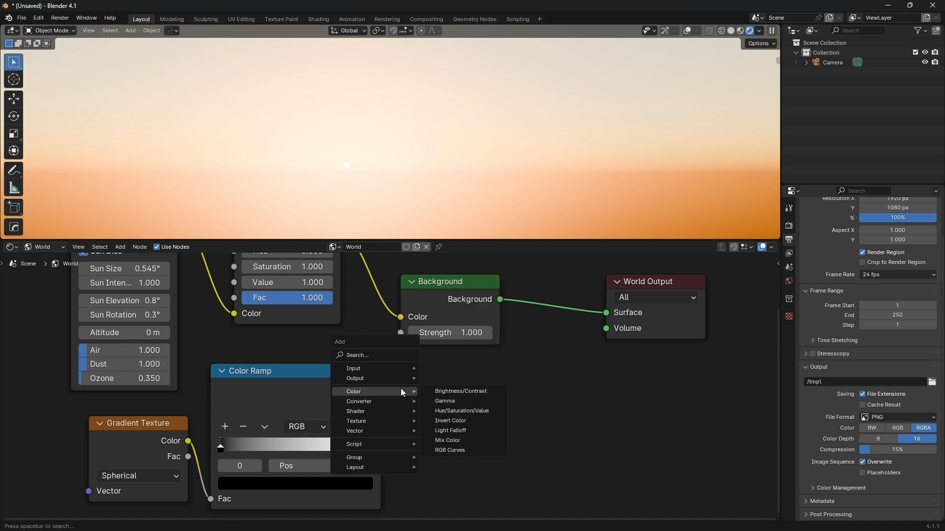
click(441, 440)
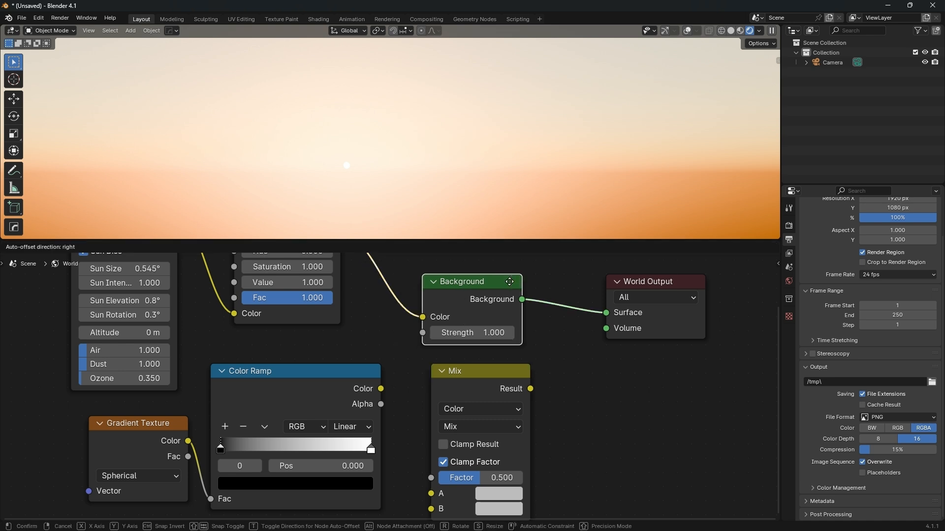
- Move the Background and World Output nodes farther right to make room before them in the node chain
click(562, 280)
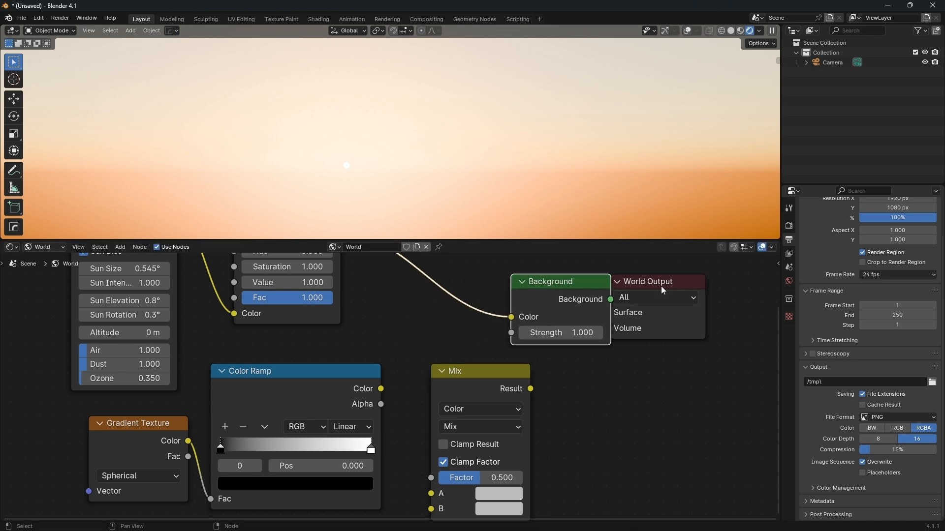
drag(661, 285, 740, 283)
drag(584, 283, 627, 286)
- Insert the Mix node on the link between Hue/Saturation/Value and Background, and connect the Color Ramp's Color output to its Factor
drag(464, 436, 447, 331)
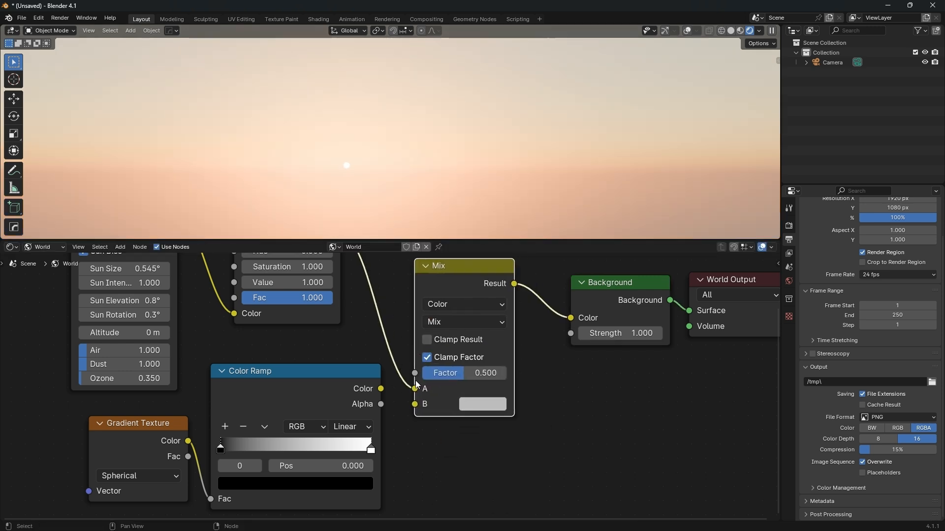
drag(382, 390, 415, 373)
middle_drag(379, 353, 395, 336)
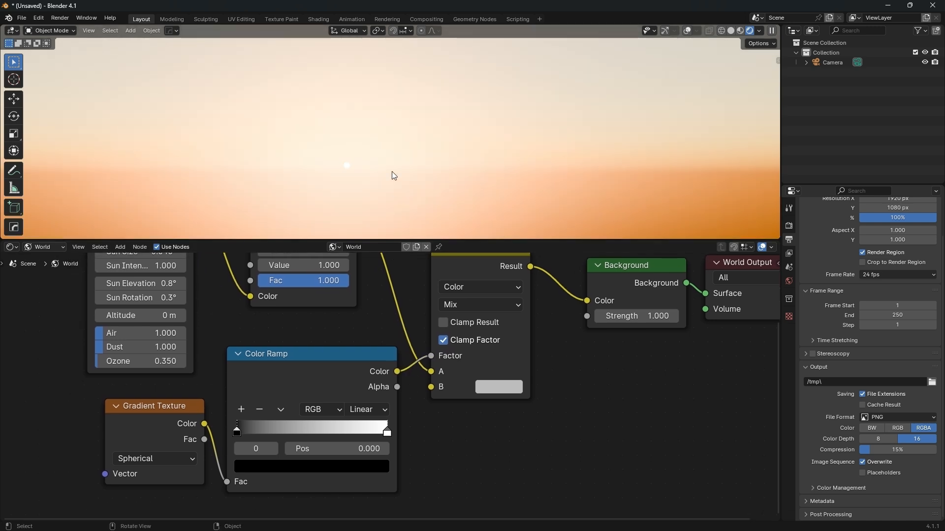
- Center the sun more in the 3D view and set the Mix node's blending mode to Add
middle_drag(455, 181, 448, 200)
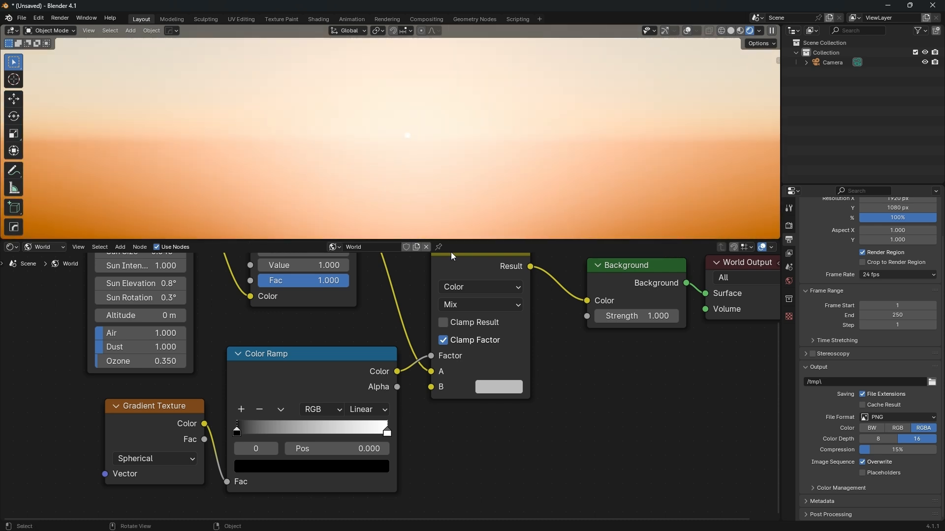
scroll(459, 388, up, 1)
middle_drag(480, 361, 433, 376)
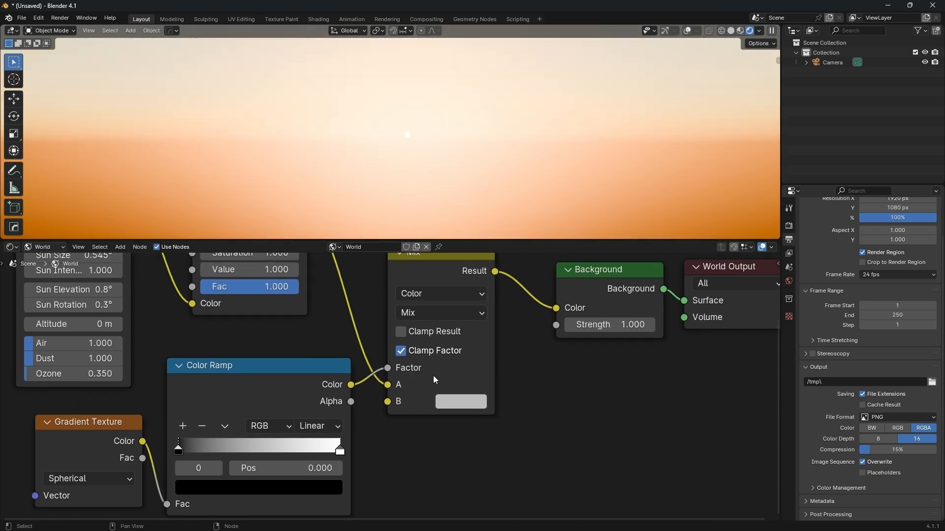
click(423, 313)
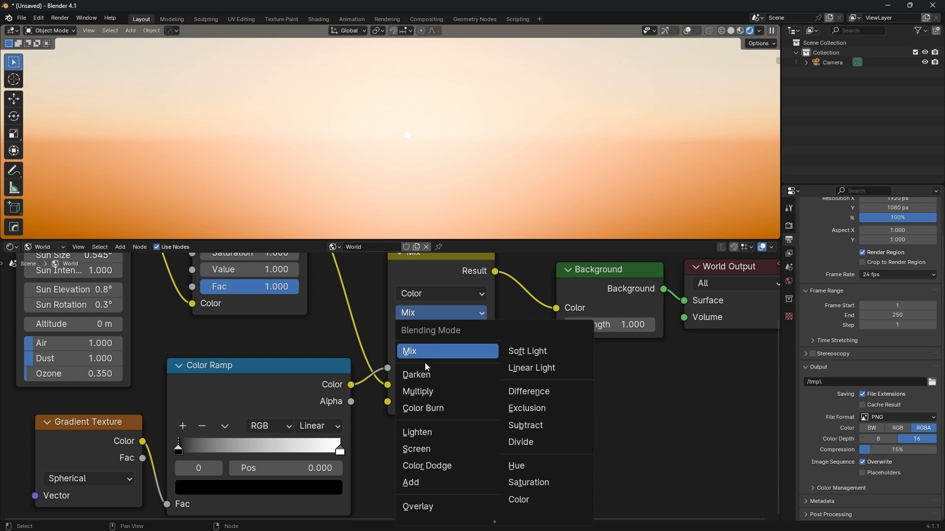
click(412, 482)
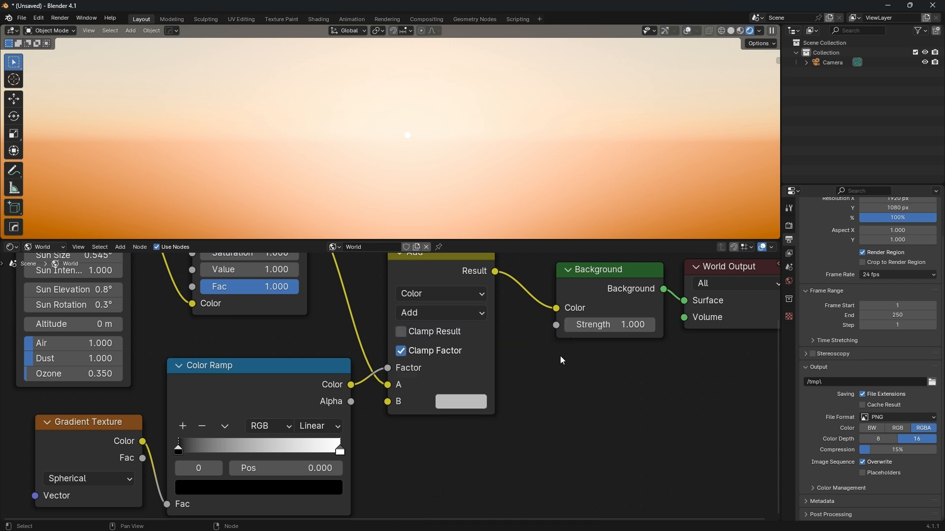
- Set the position of the Color Ramp's black stop to 0.386
middle_drag(331, 407, 350, 350)
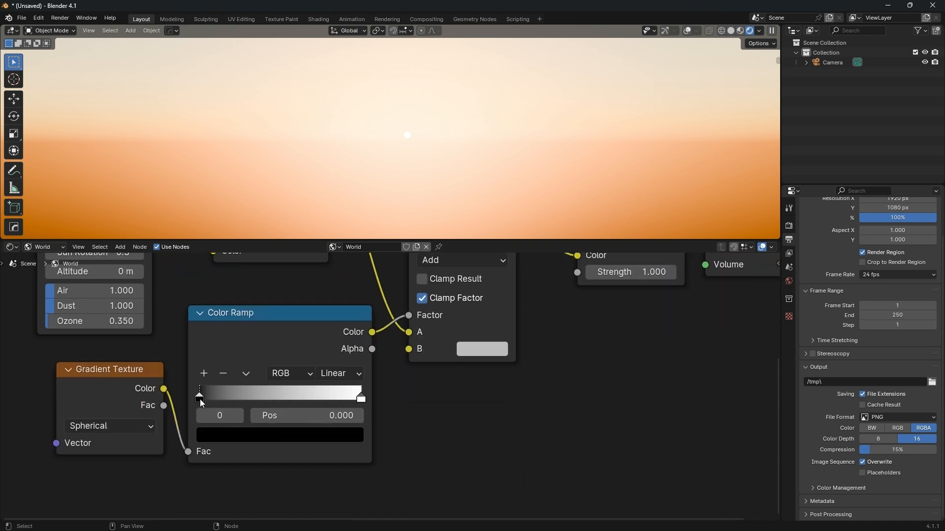
click(278, 420)
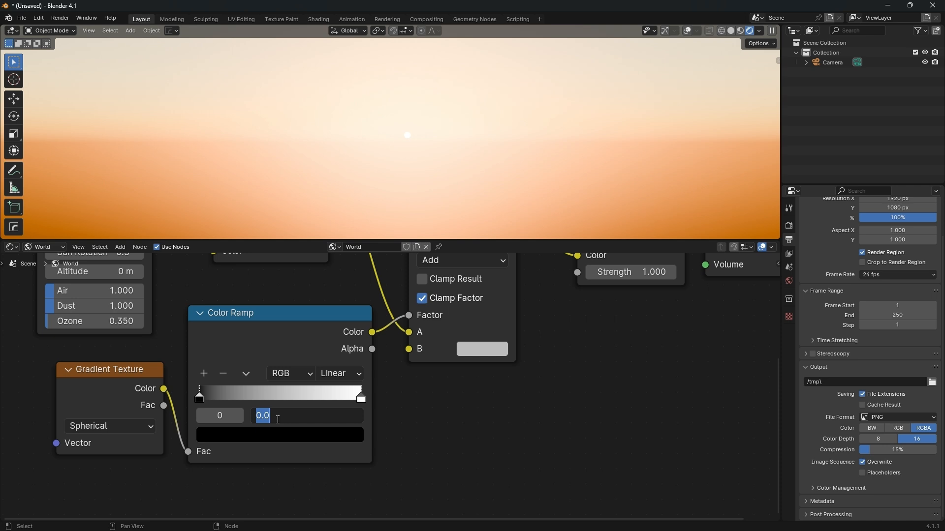
text(.386)
key(Return)
- Set the position of the Color Ramp's white stop to 0.686
middle_drag(228, 396, 288, 419)
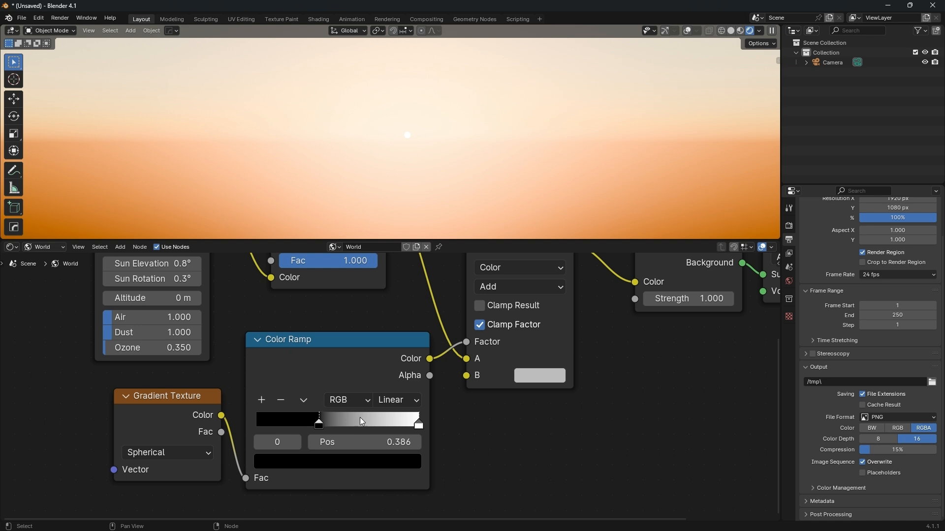
drag(421, 430, 419, 430)
click(400, 442)
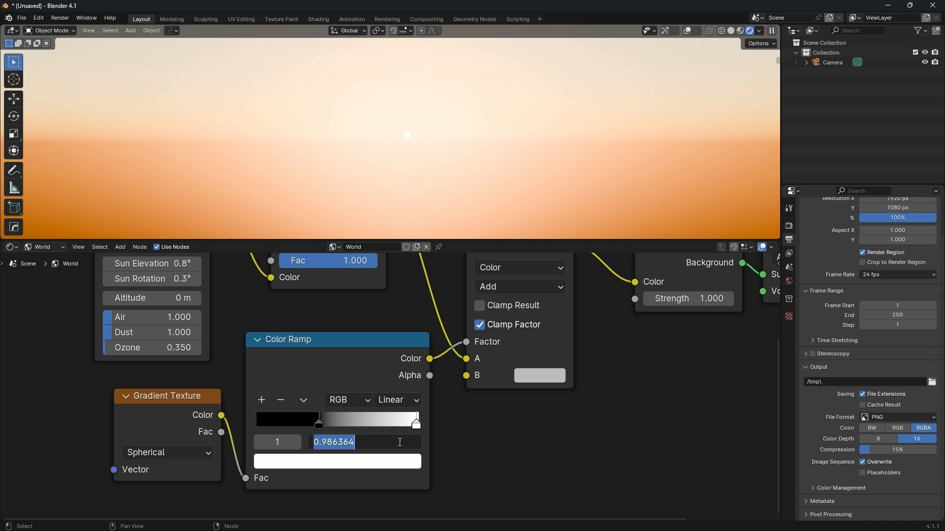
text(0.686)
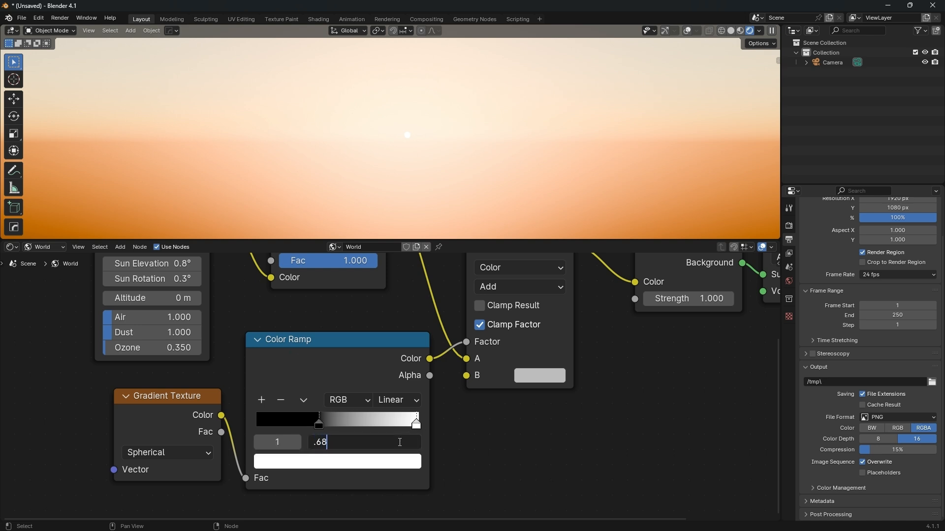
key(Return)
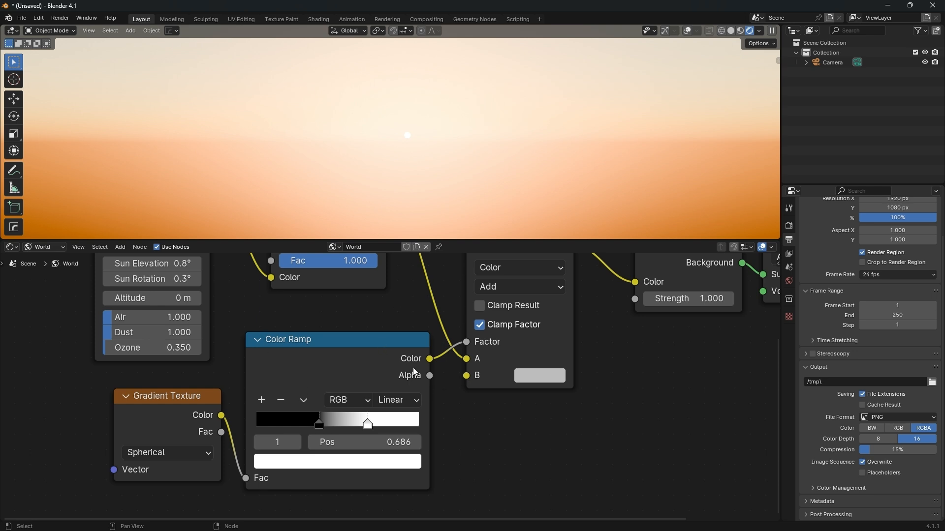
- Make the Color Ramp stop at 0.686 black by setting its color Value to 0
click(368, 426)
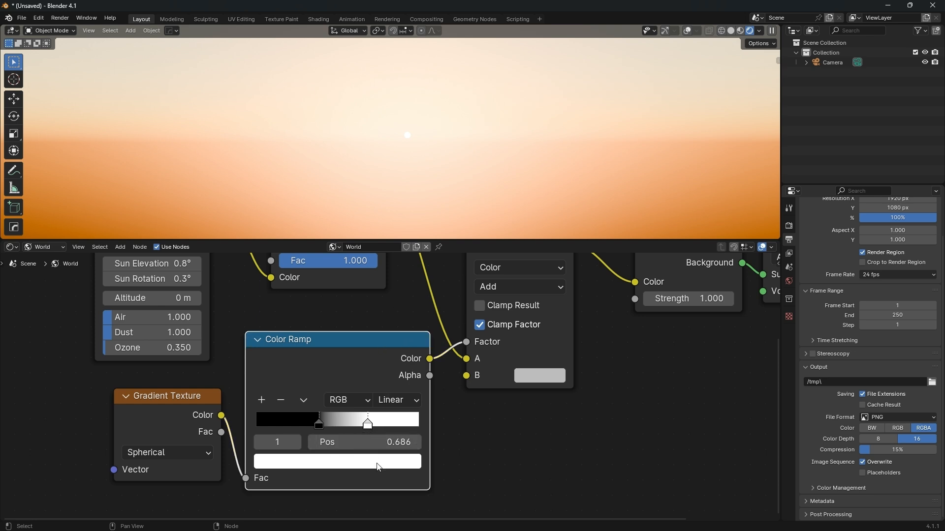
click(377, 463)
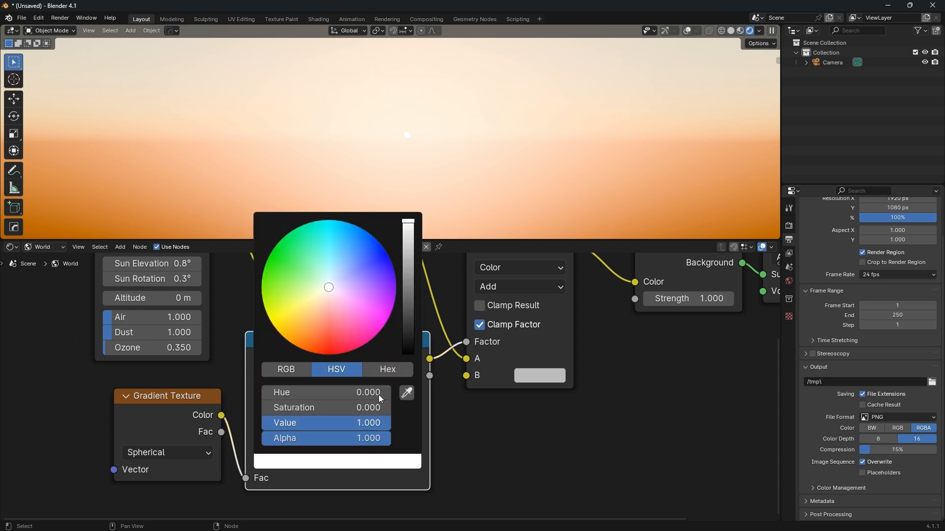
click(370, 424)
text(0)
key(Return)
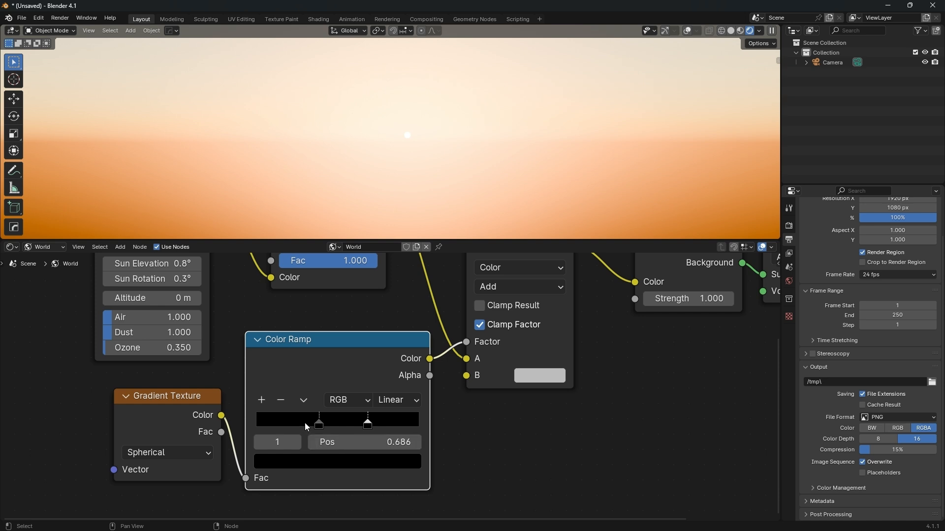
- Make the Color Ramp stop at 0.386 red by setting its color Saturation and Value to 1
click(320, 426)
click(326, 459)
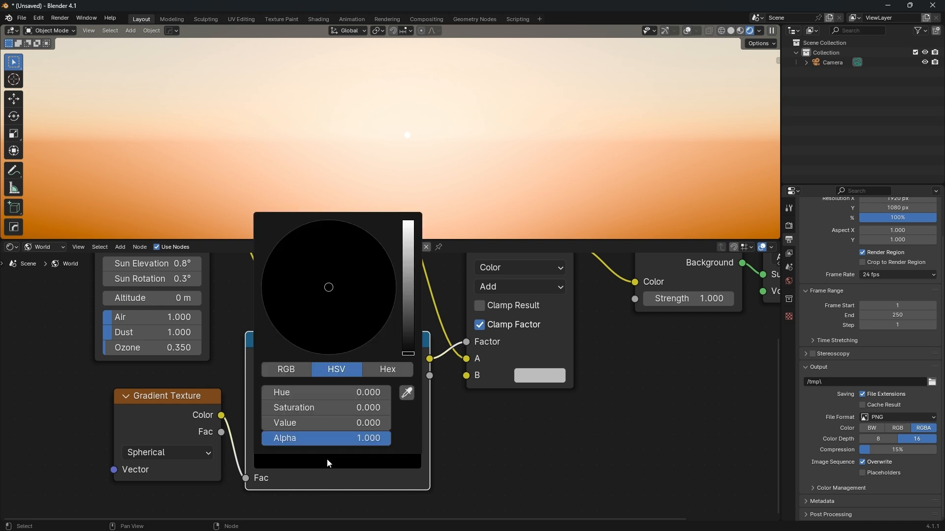
click(333, 406)
drag(333, 404, 333, 423)
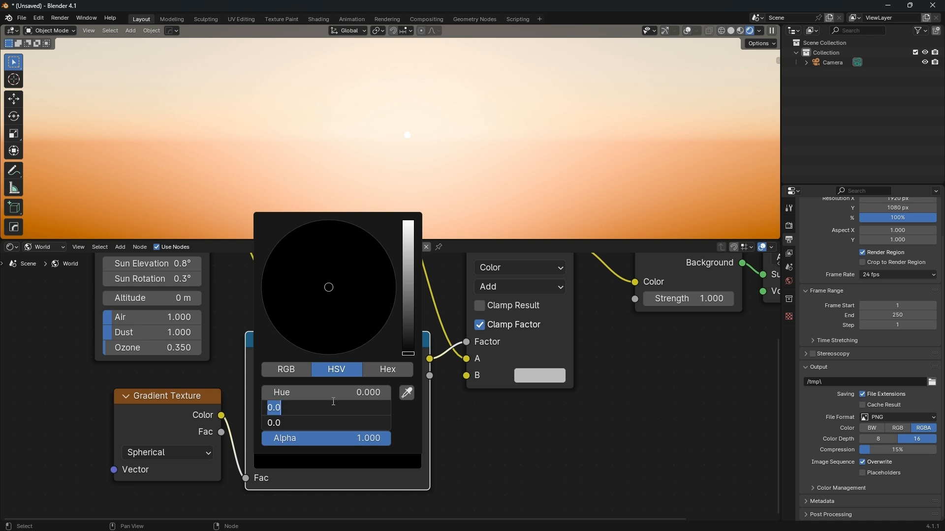
text(1)
key(Return)
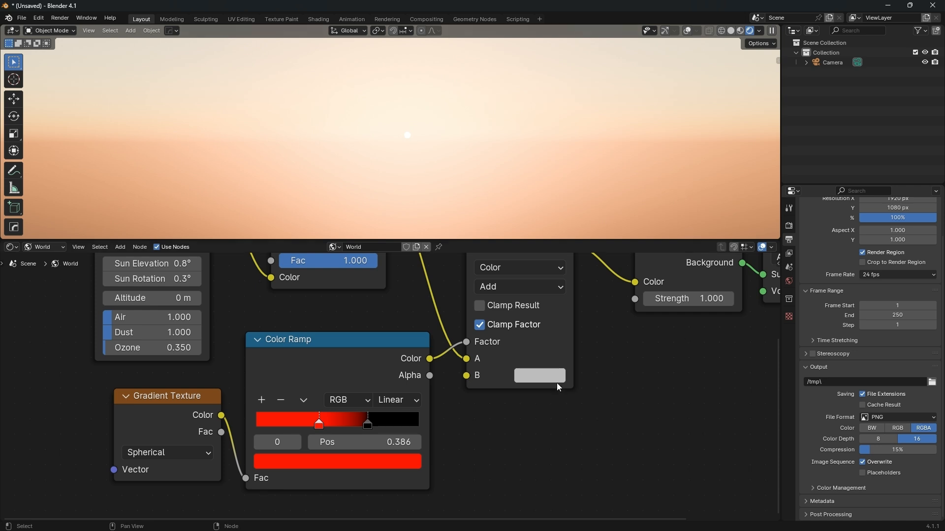
- Set the Value of the Add node's B color to 0.503
click(543, 375)
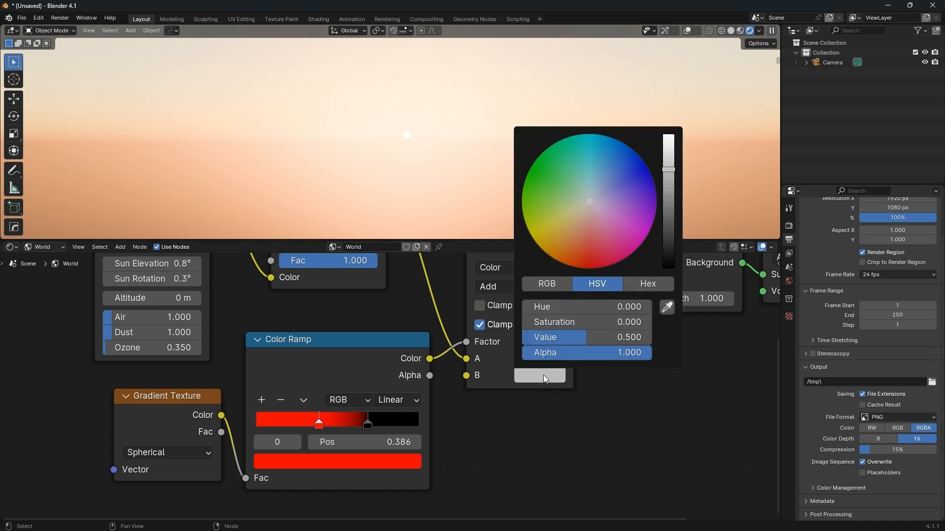
click(606, 341)
text(.)
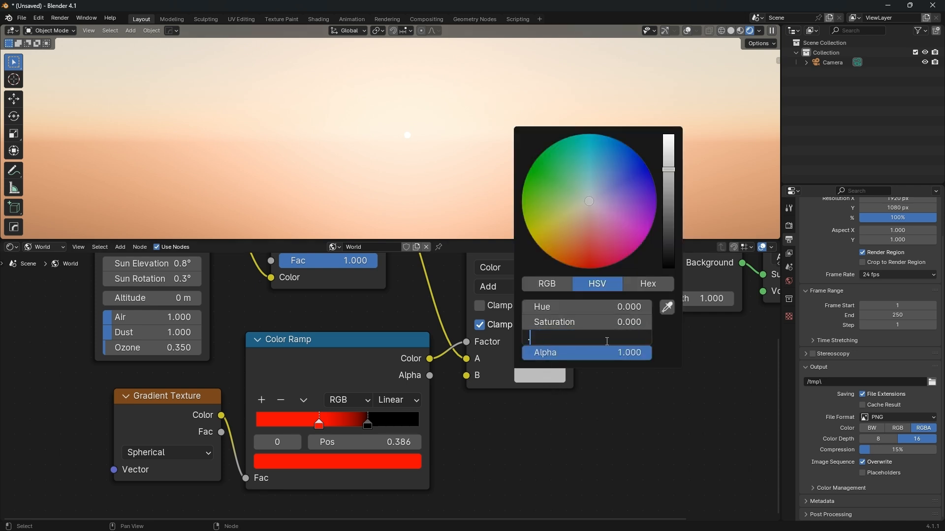
text(503)
key(Return)
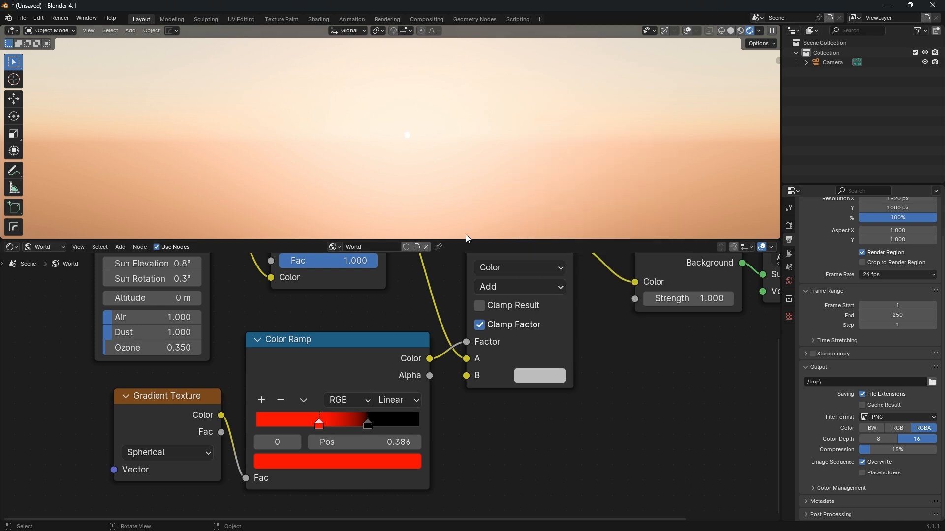
scroll(418, 315, down, 3)
scroll(418, 315, up, 1)
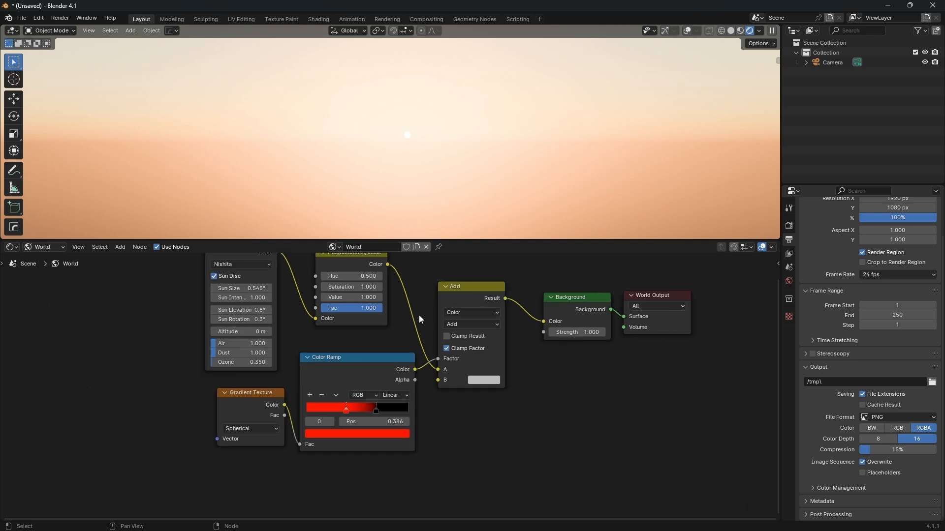
middle_drag(416, 324, 419, 349)
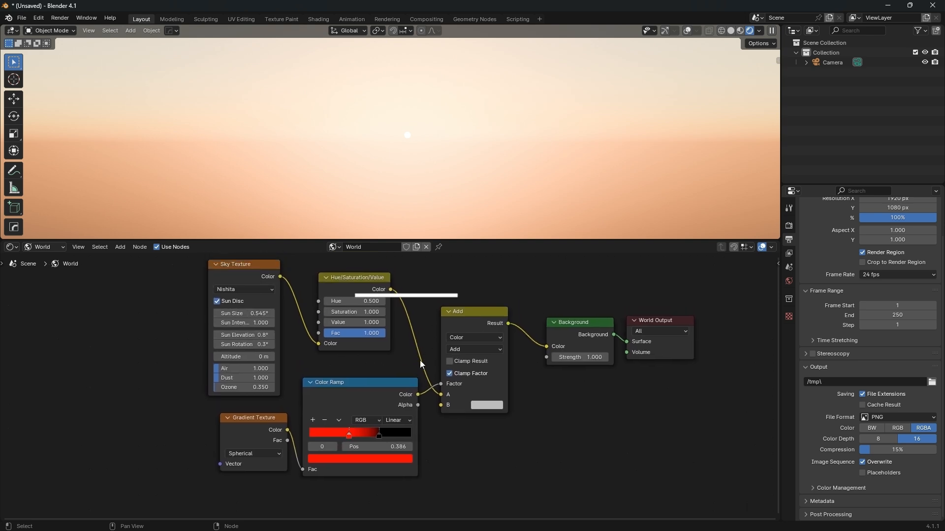